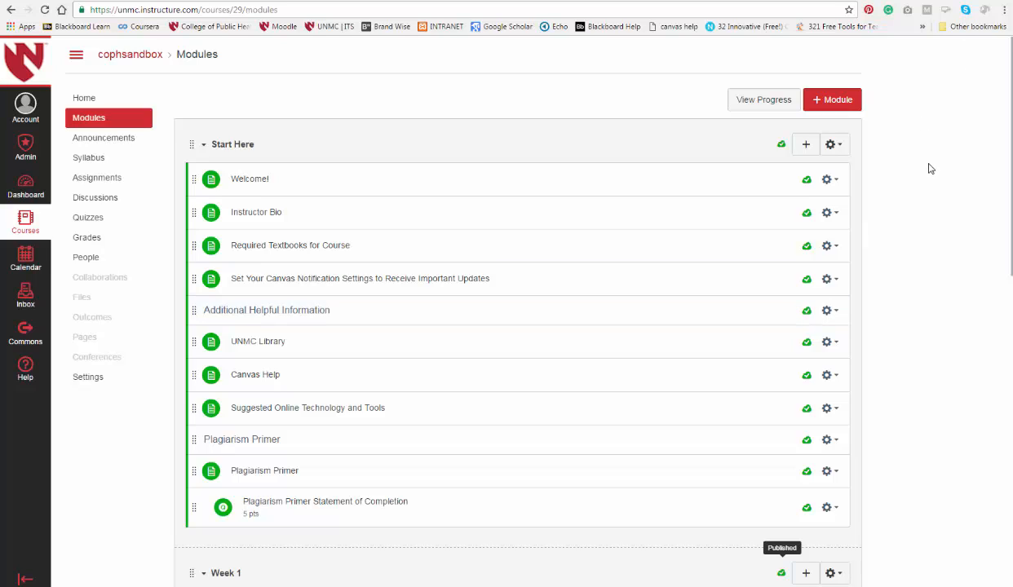
Unpublish the Week 1, Module 2, Week 3 and test folder modules, leaving Start Here published
scroll(668, 171, "down", 2)
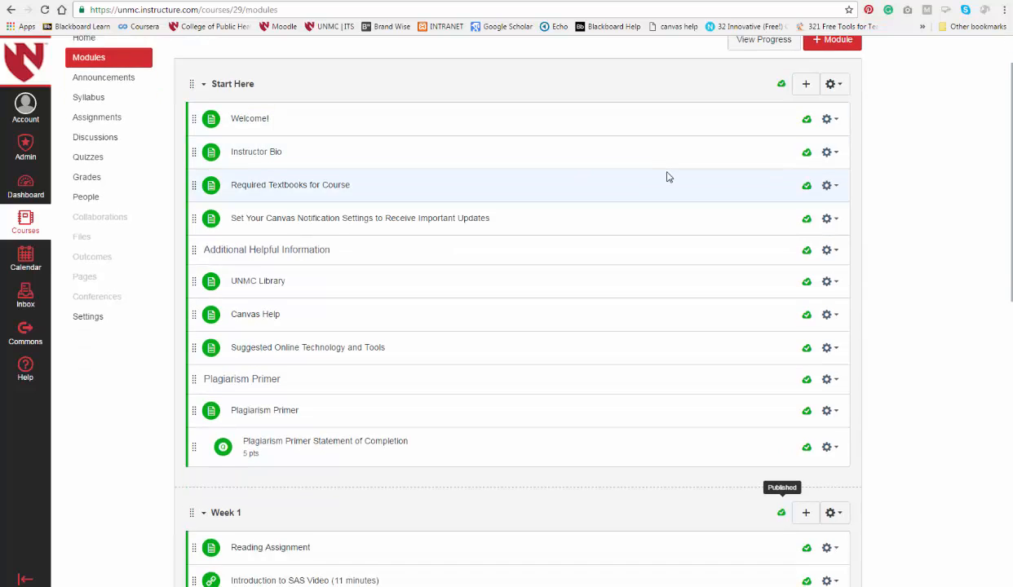
scroll(668, 176, "up", 2)
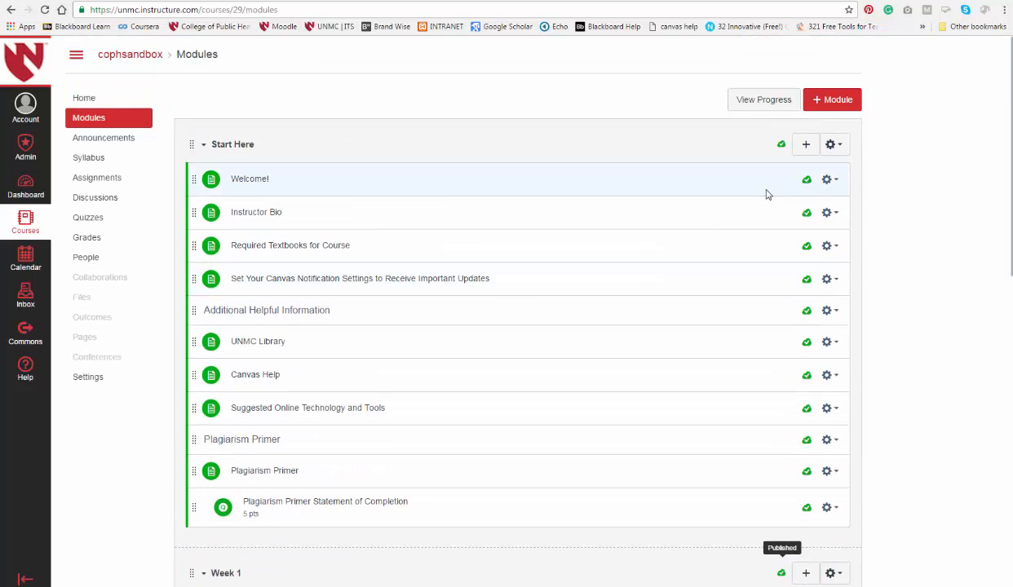
scroll(653, 350, "down", 3)
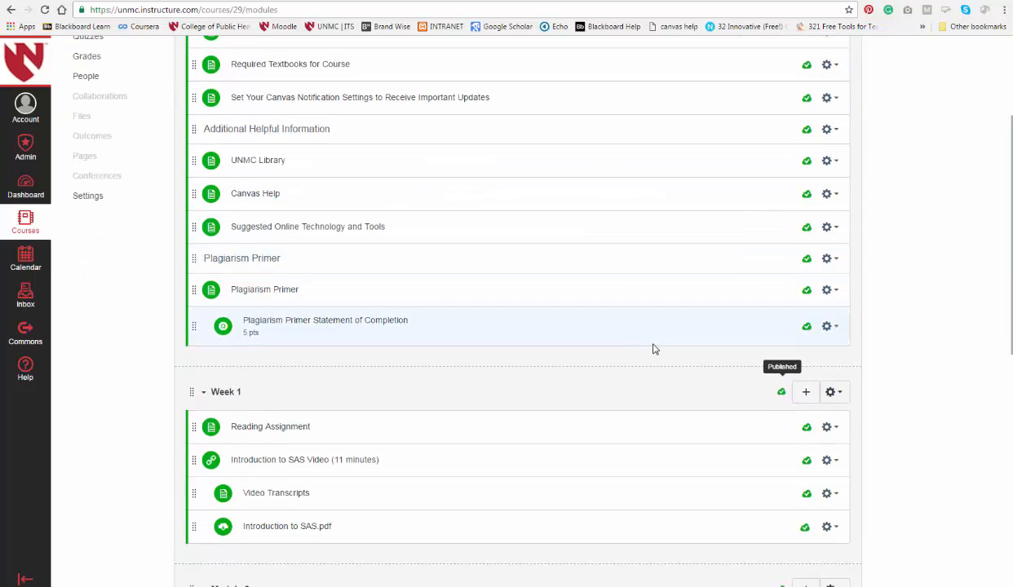
scroll(653, 349, "down", 2)
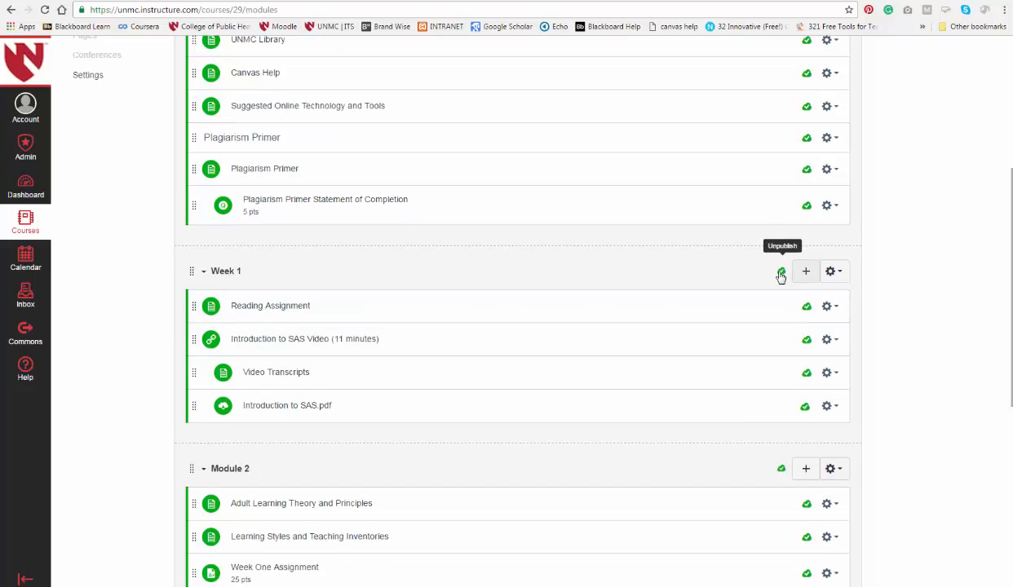
left_click(780, 273)
scroll(765, 277, "down", 3)
left_click(780, 288)
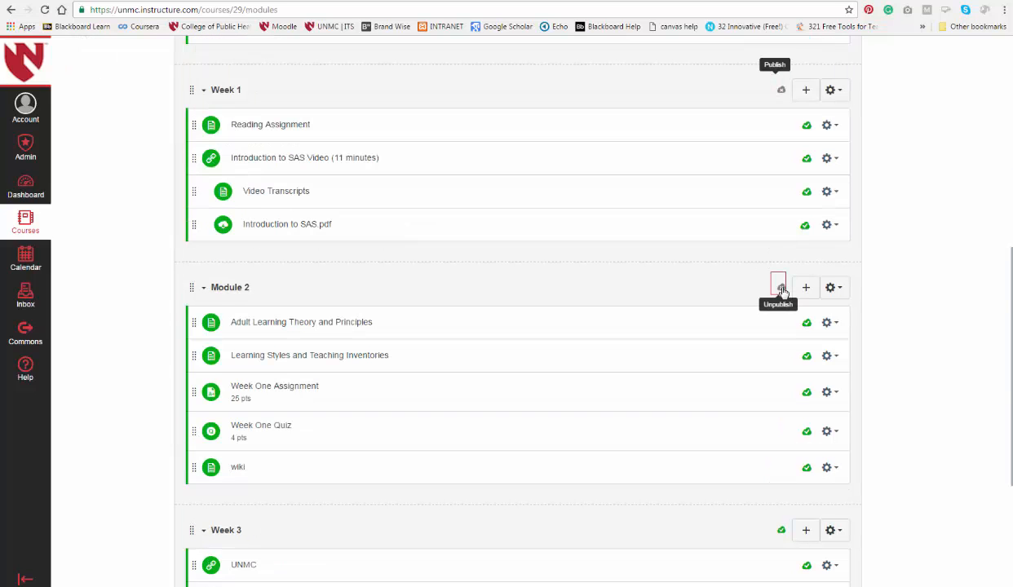
scroll(755, 307, "down", 2)
left_click(780, 409)
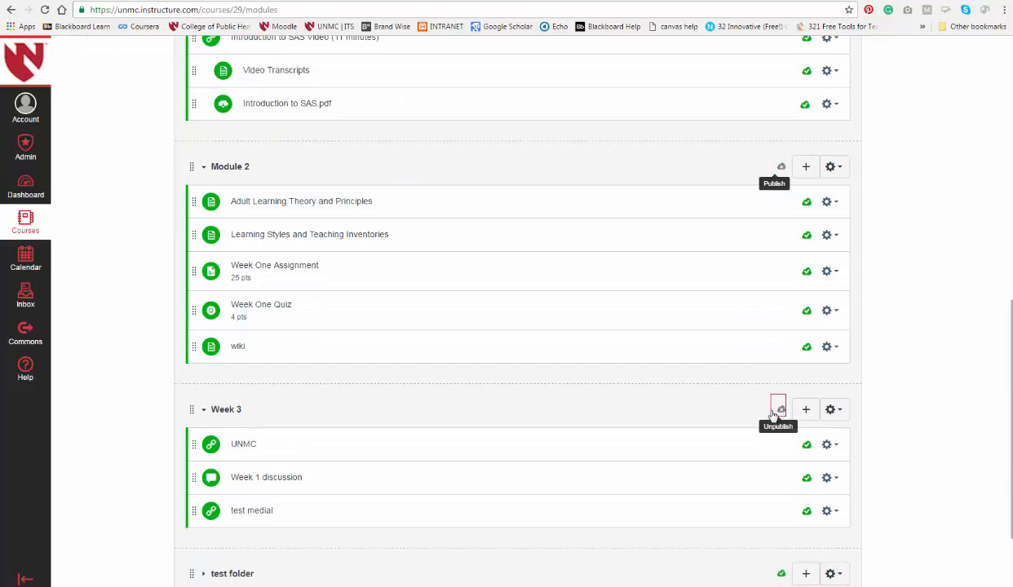
scroll(641, 369, "down", 2)
left_click(781, 455)
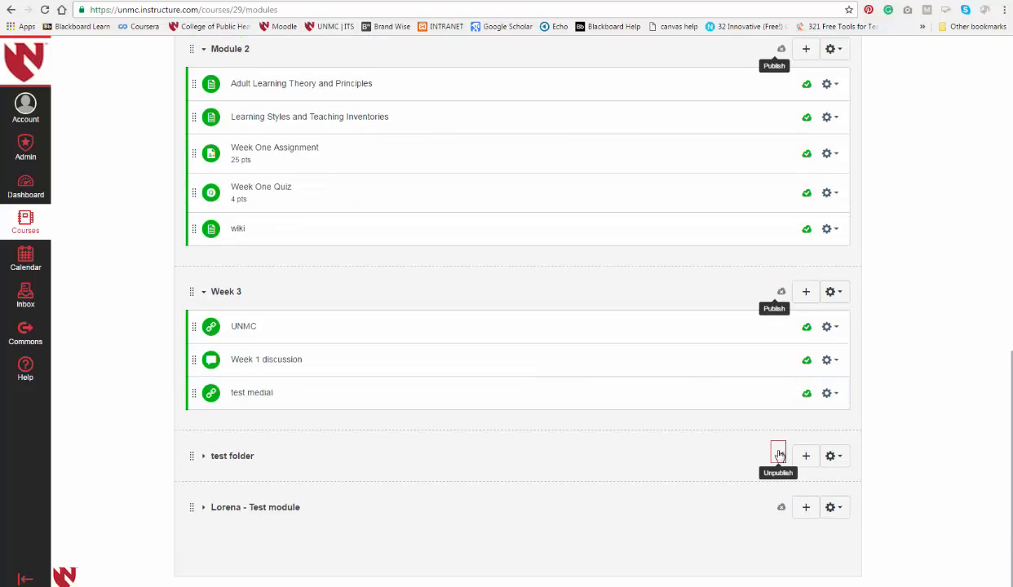
Open Student View from the course settings and look over the modules students see on the home page
scroll(685, 384, "up", 10)
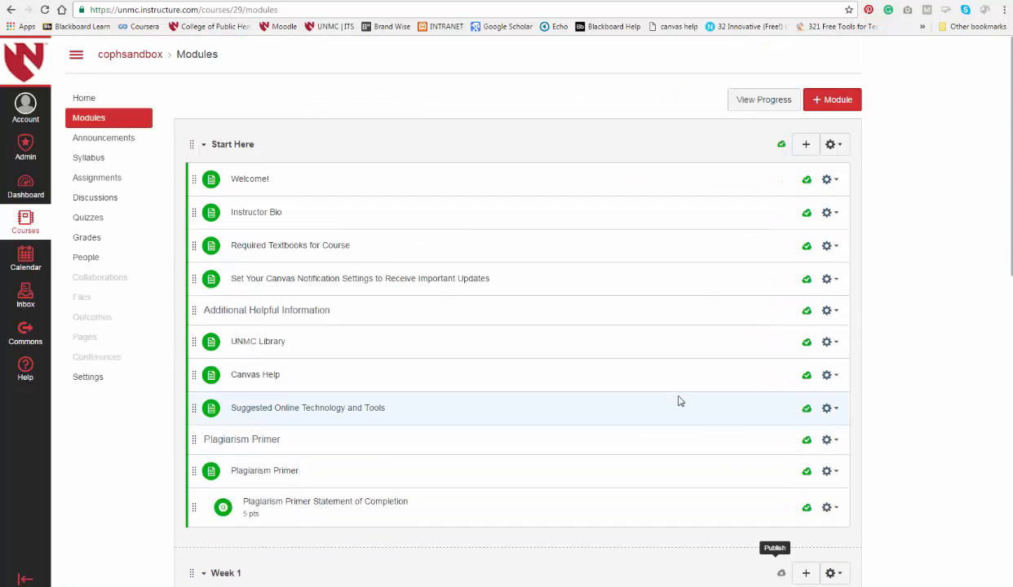
left_click(90, 379)
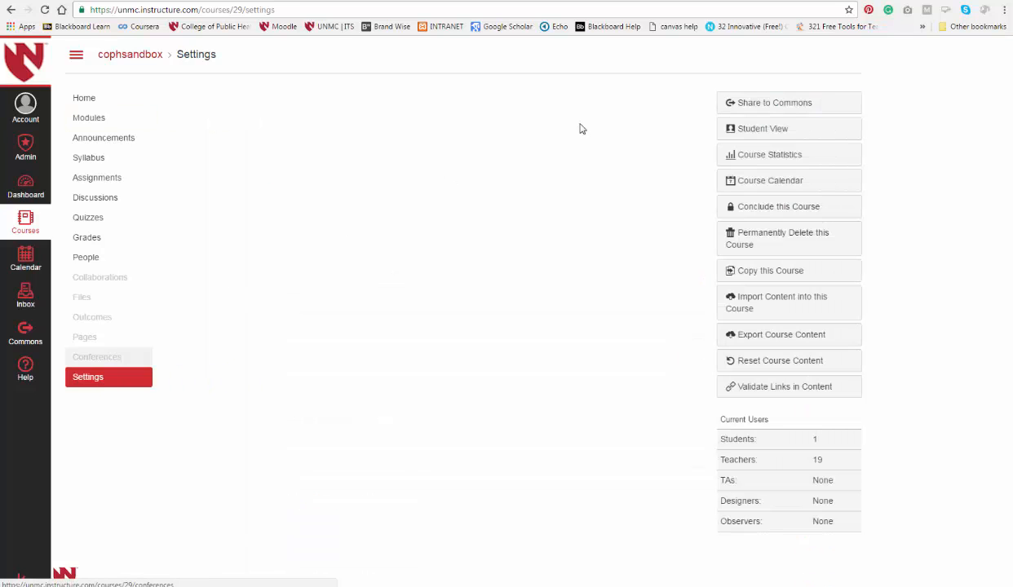
left_click(783, 132)
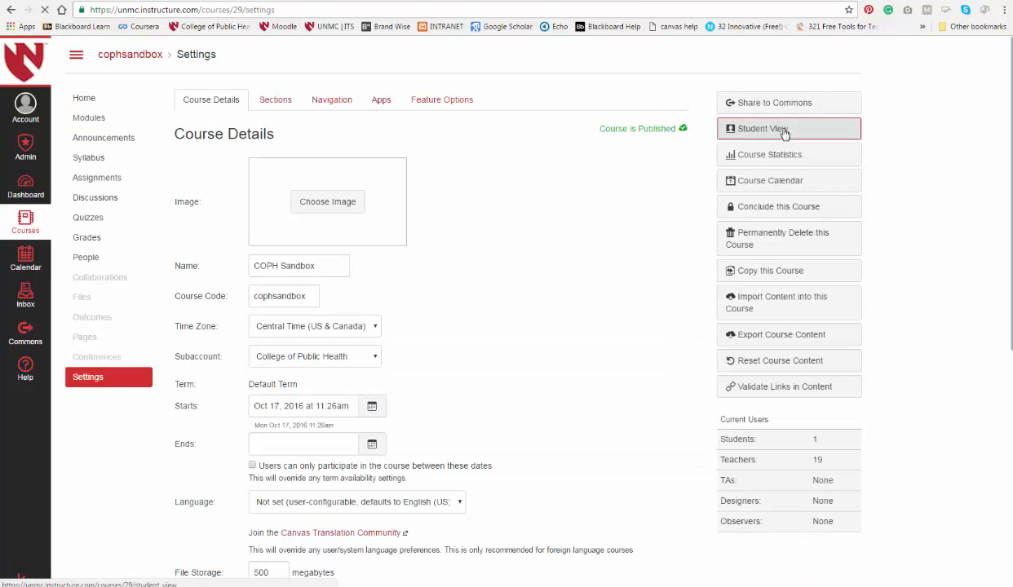
scroll(610, 236, "down", 1)
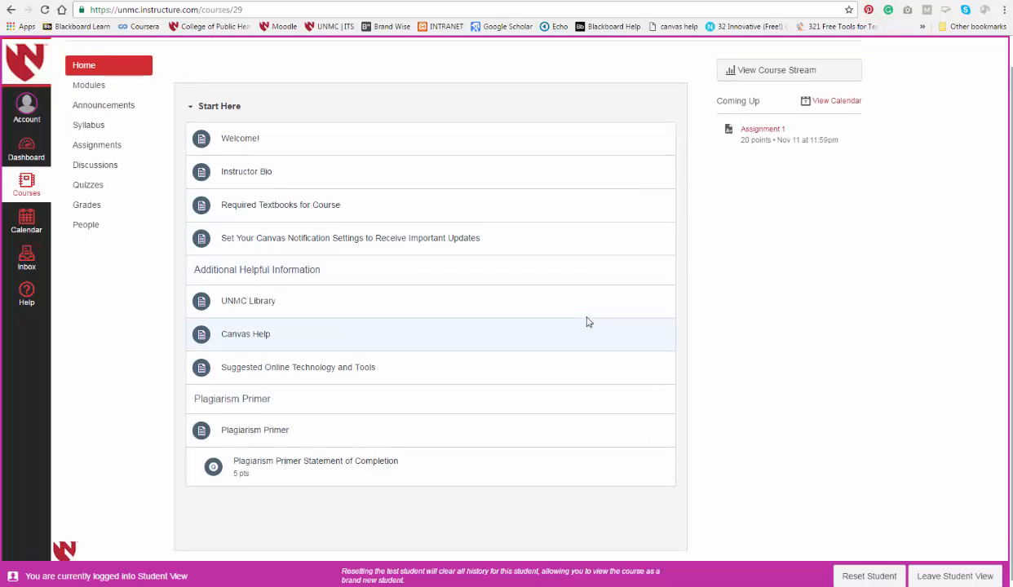
scroll(580, 261, "up", 1)
scroll(657, 327, "down", 1)
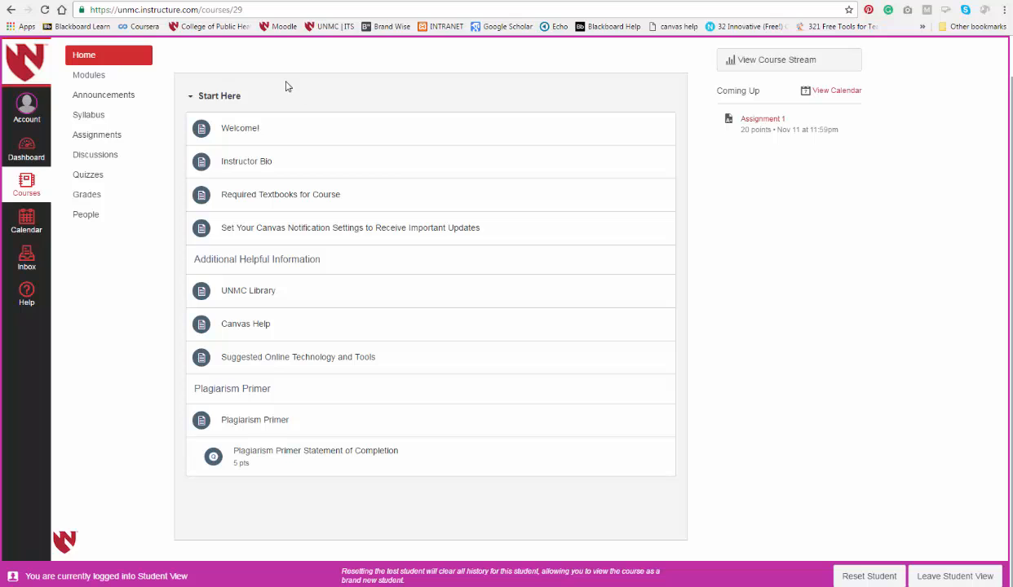
scroll(879, 512, "up", 1)
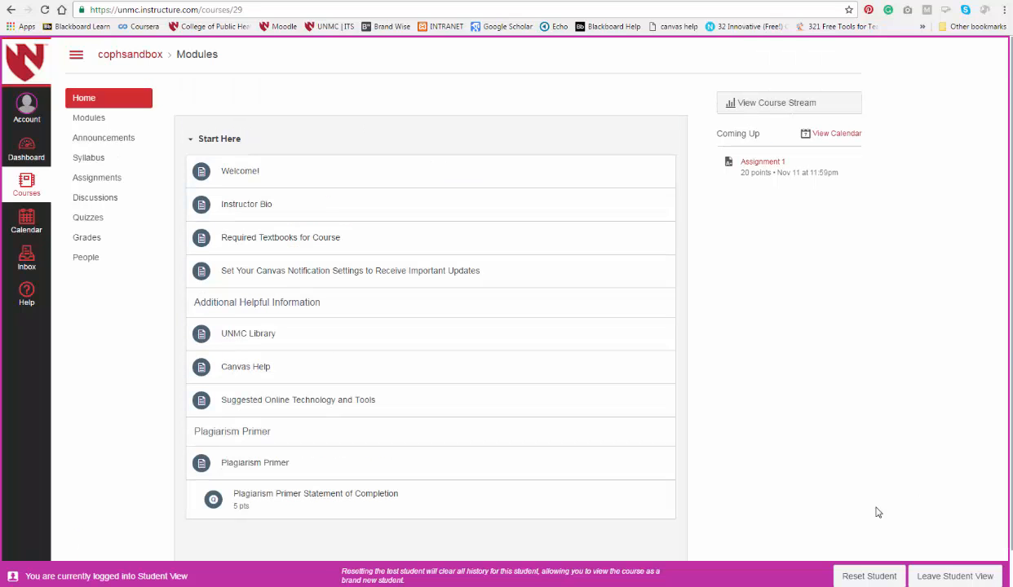
Leave Student View and review the publish status of the modules on the course home page
left_click(944, 578)
scroll(550, 341, "down", 8)
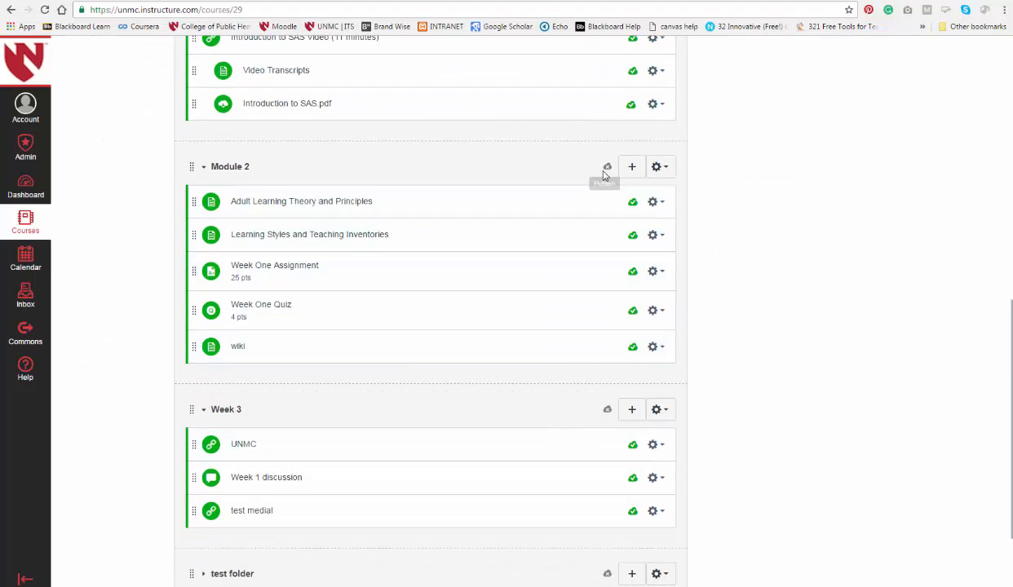
scroll(497, 395, "up", 10)
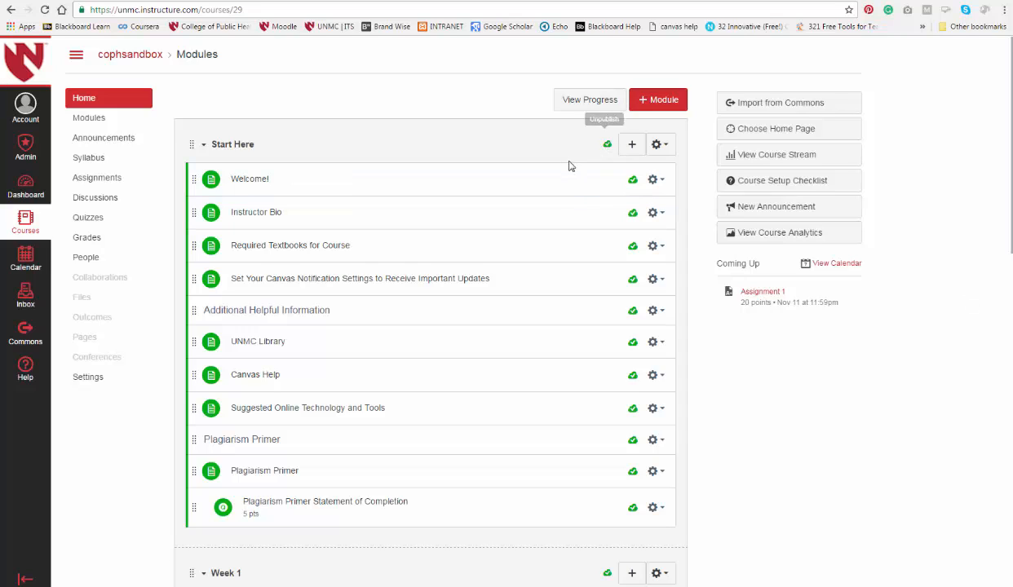
Edit the Week 1 module's settings to lock it until Nov 11, 2016
scroll(701, 384, "down", 4)
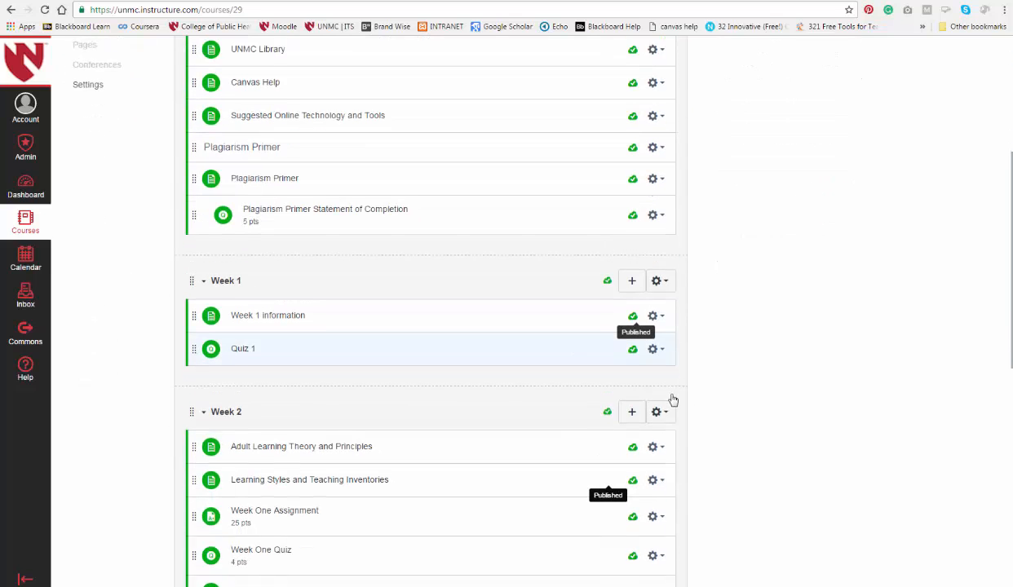
left_click(663, 280)
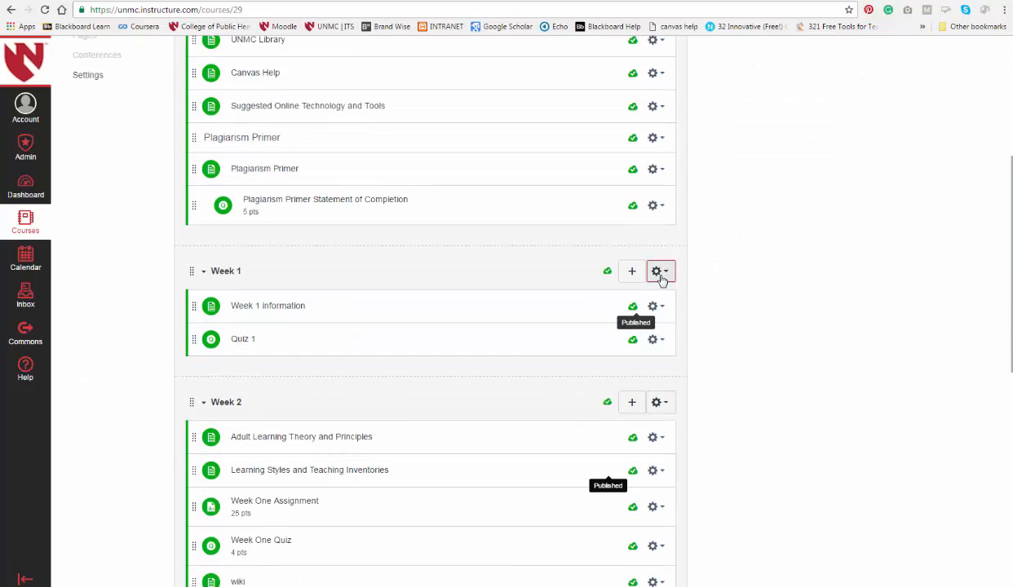
left_click(643, 308)
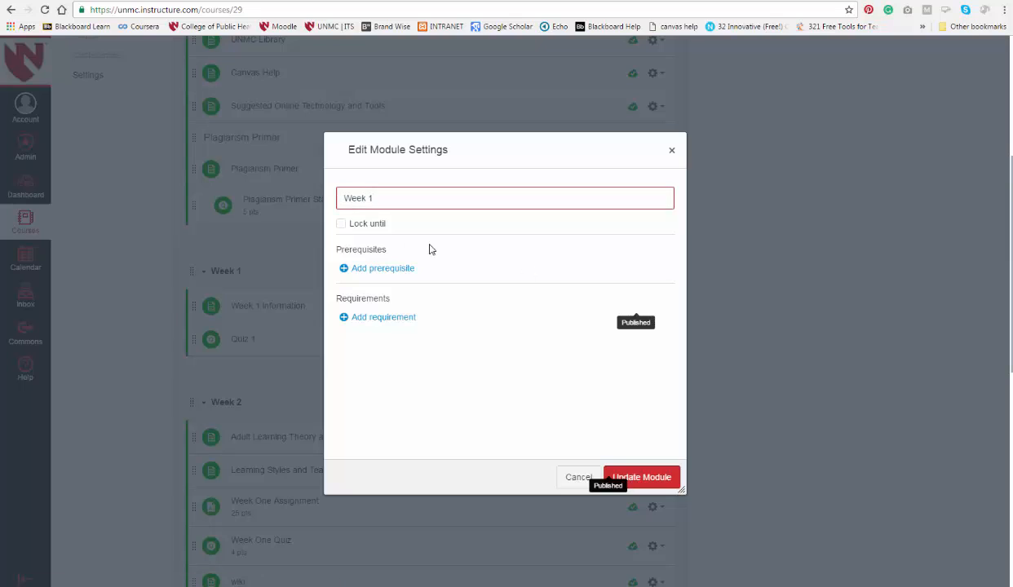
left_click(341, 226)
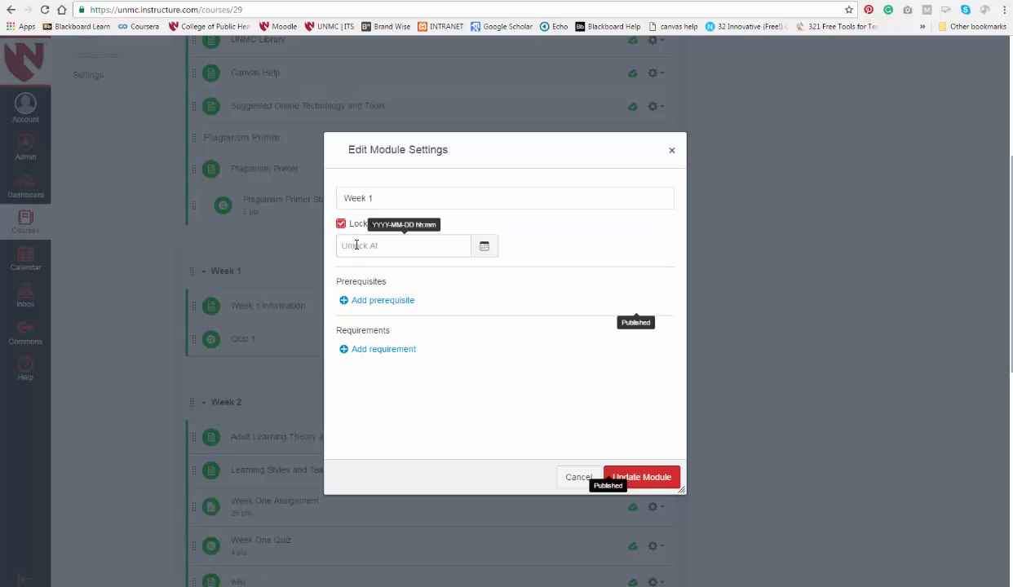
left_click(485, 247)
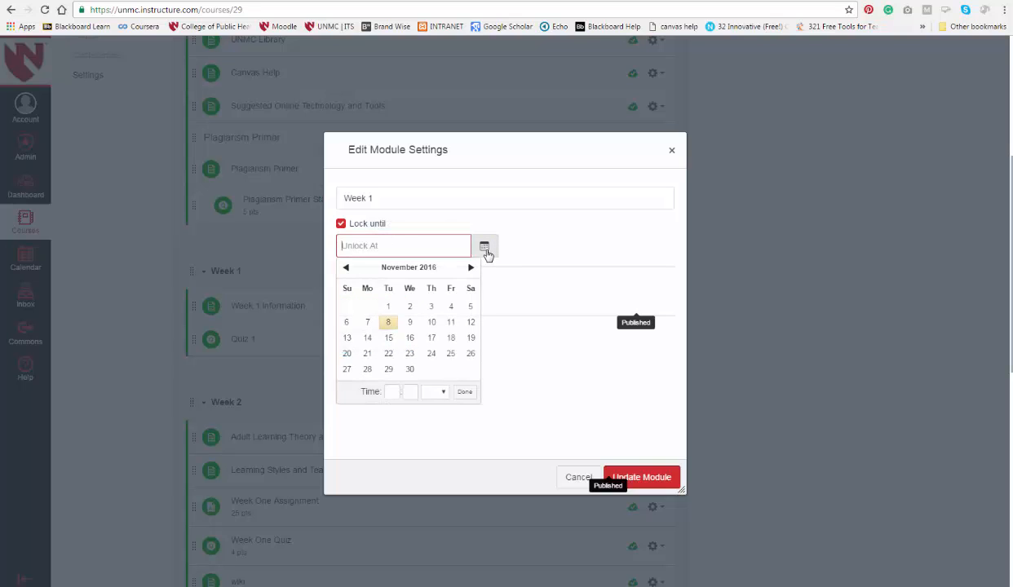
left_click(451, 322)
Set the Week 1 unlock time to 12:01 am, update the module and re-lock the modules
left_click(390, 392)
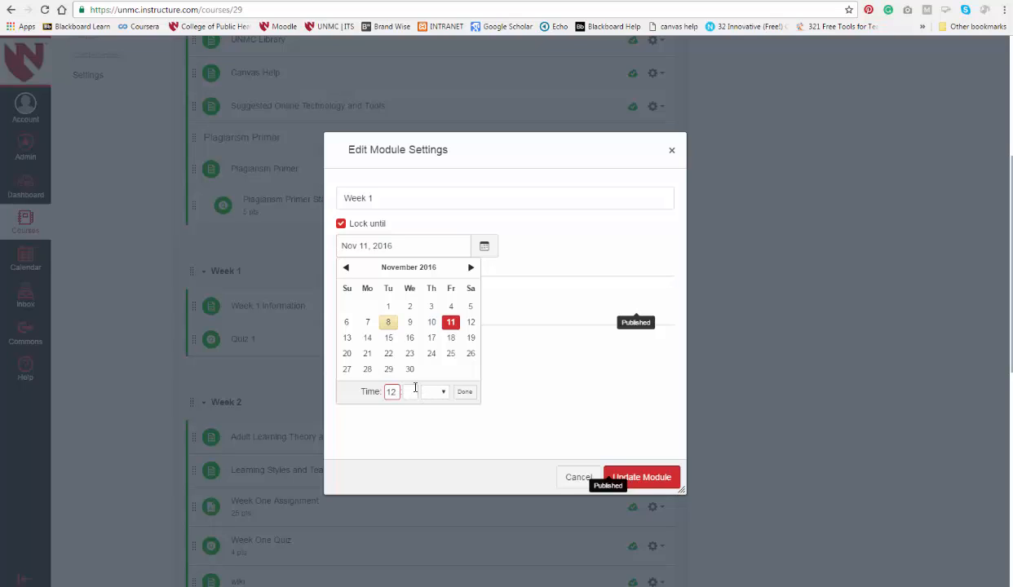
left_click(412, 388)
type("01")
left_click(439, 391)
left_click(431, 417)
left_click(471, 395)
left_click(640, 479)
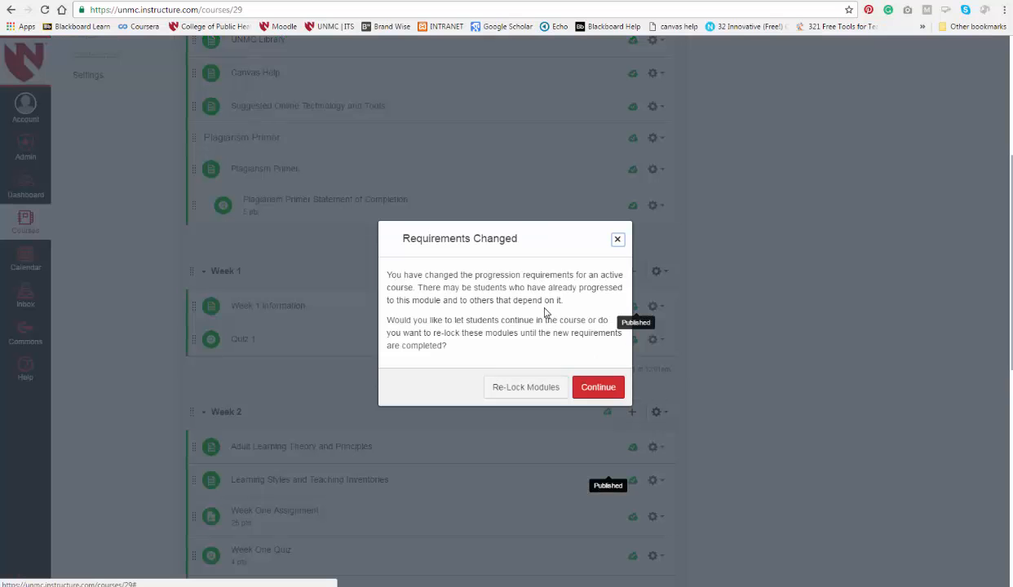
left_click(526, 389)
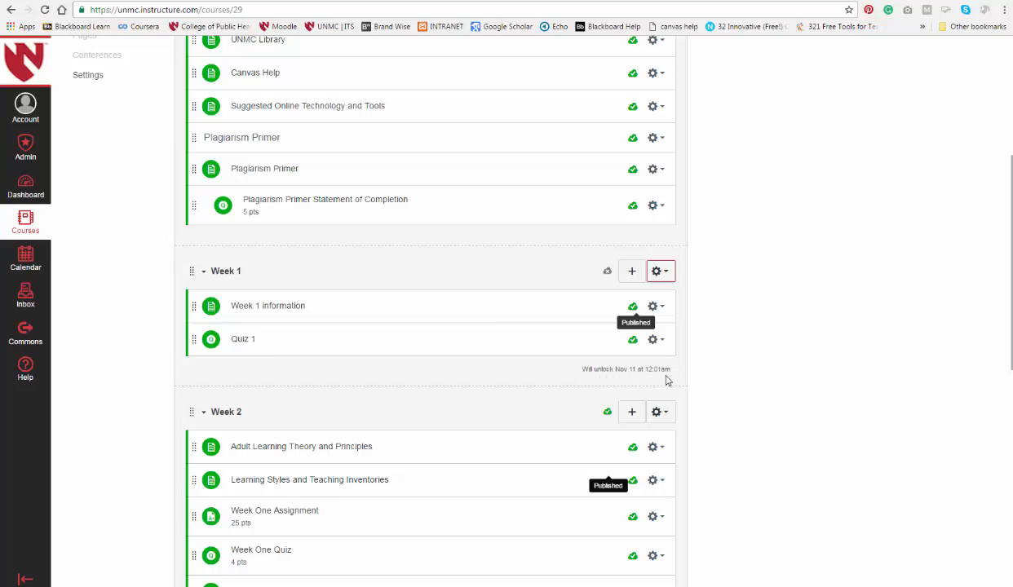
Lock the Week 2 module until Nov 18, 2016 12:01 am, update it and re-lock the modules
scroll(669, 402, "down", 1)
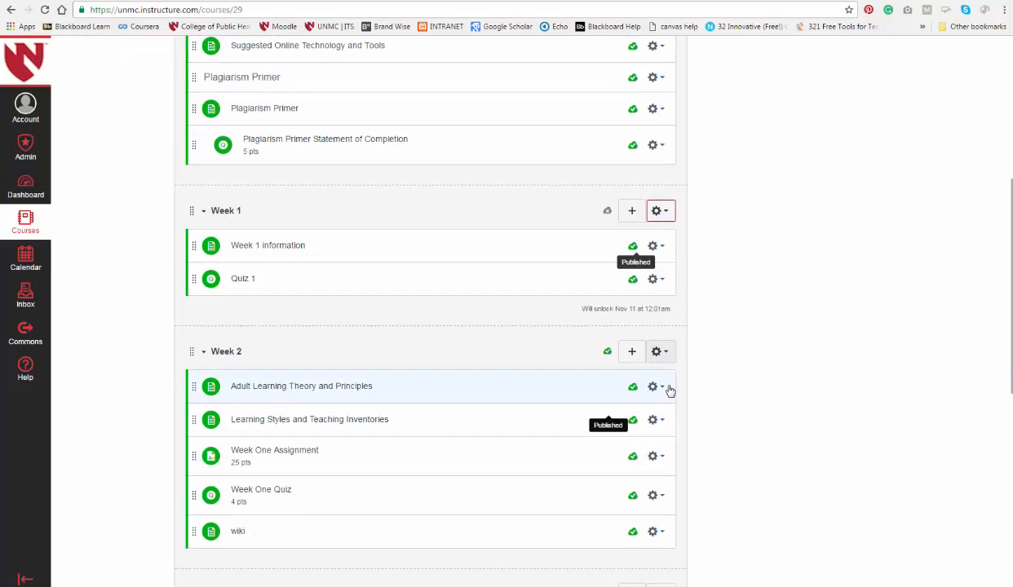
left_click(659, 352)
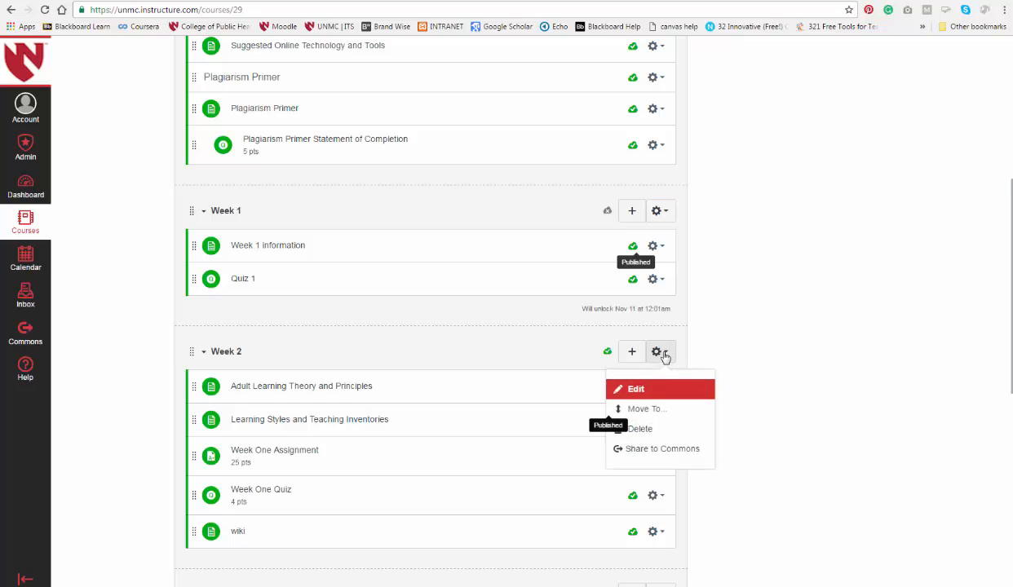
left_click(630, 388)
left_click(367, 224)
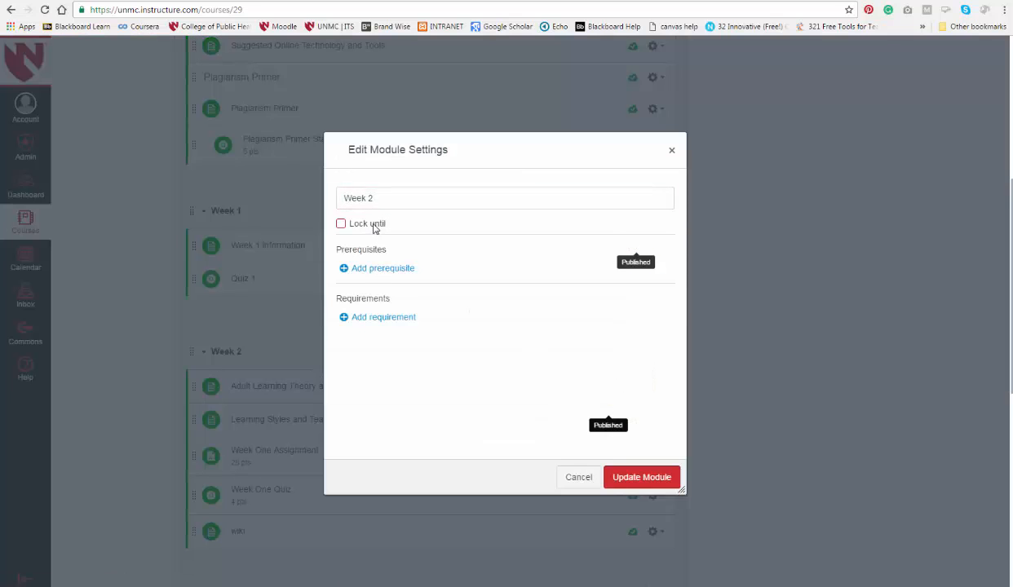
left_click(480, 247)
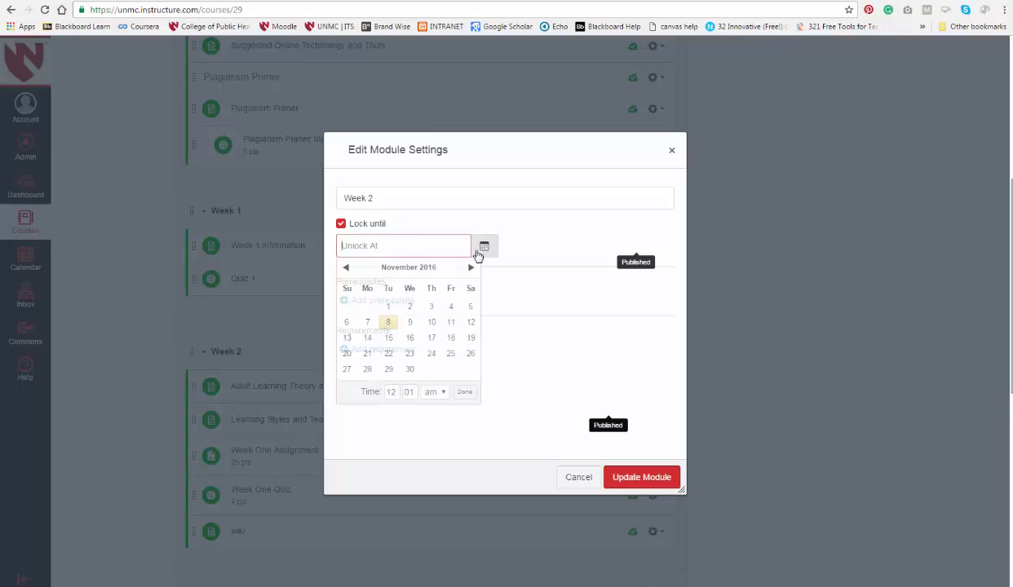
left_click(450, 338)
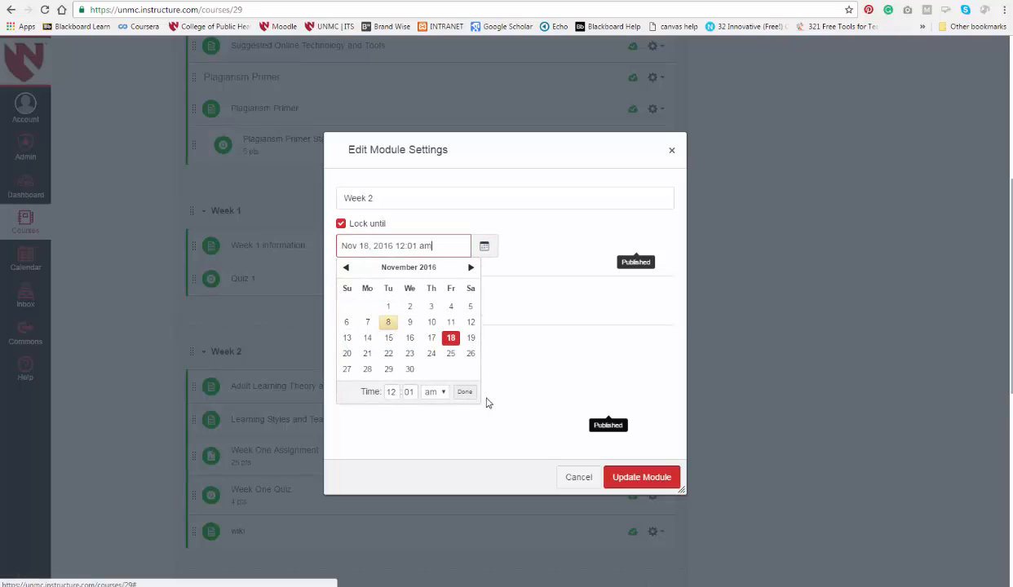
left_click(461, 395)
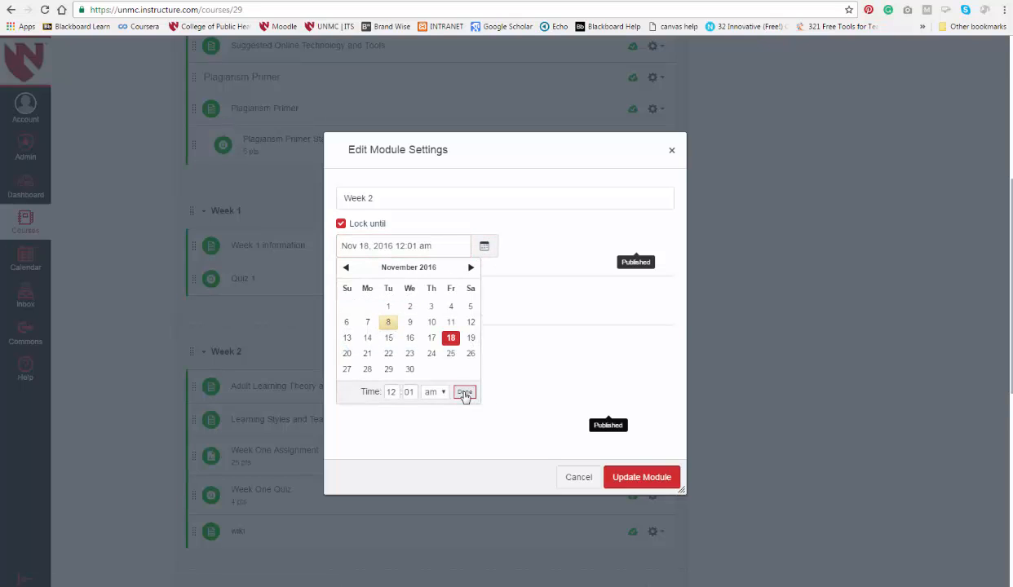
left_click(632, 481)
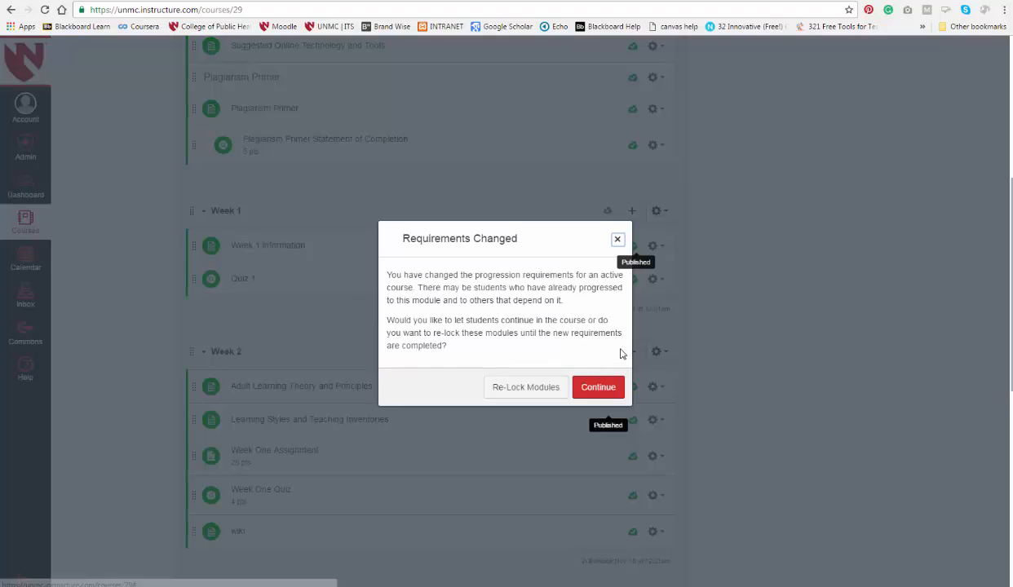
left_click(538, 388)
Review the unlock dates shown under the weekly modules and open the course settings
scroll(595, 429, "down", 5)
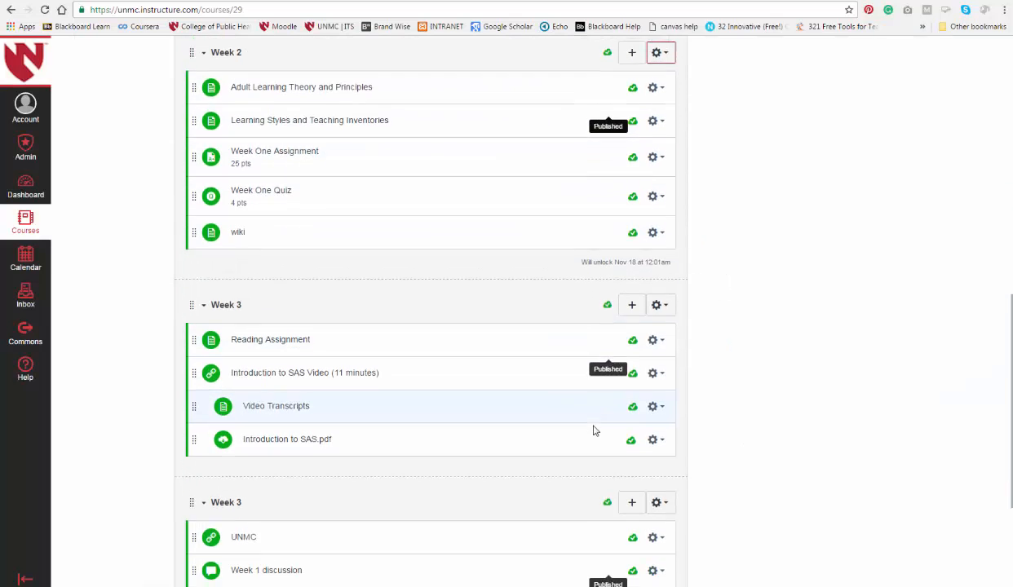
scroll(470, 472, "up", 8)
scroll(470, 474, "down", 4)
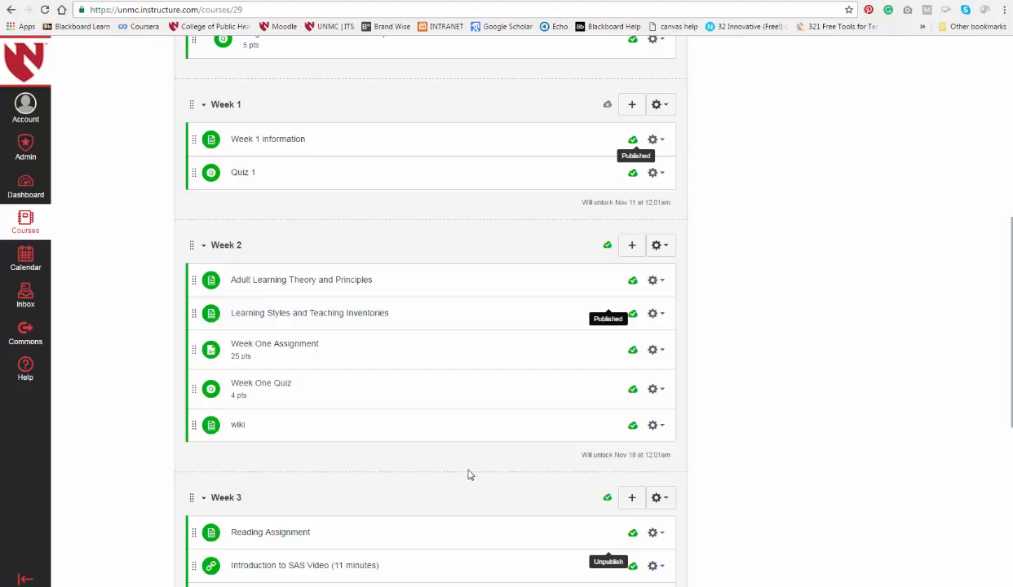
scroll(467, 476, "up", 1)
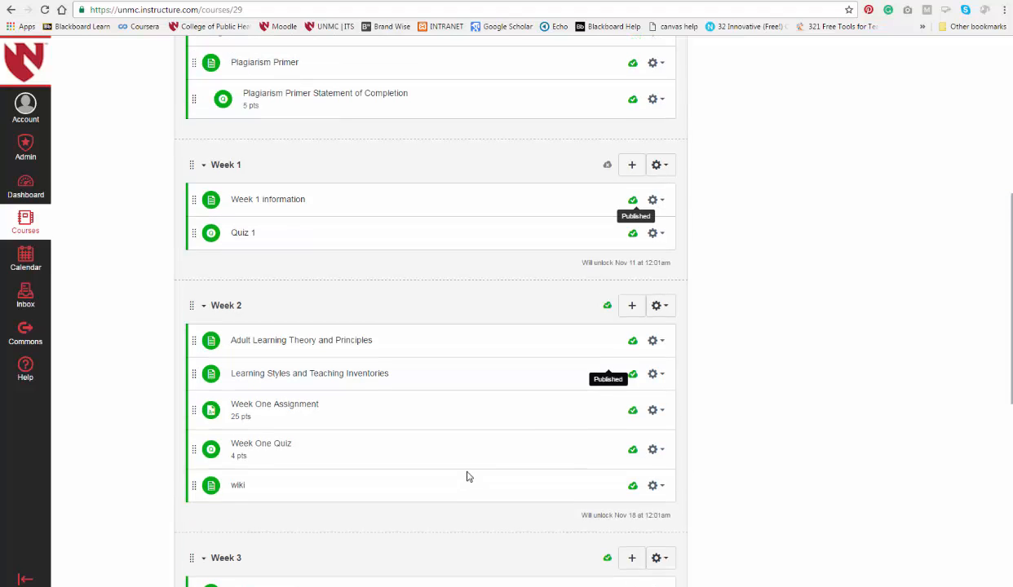
scroll(467, 476, "up", 3)
scroll(467, 477, "up", 4)
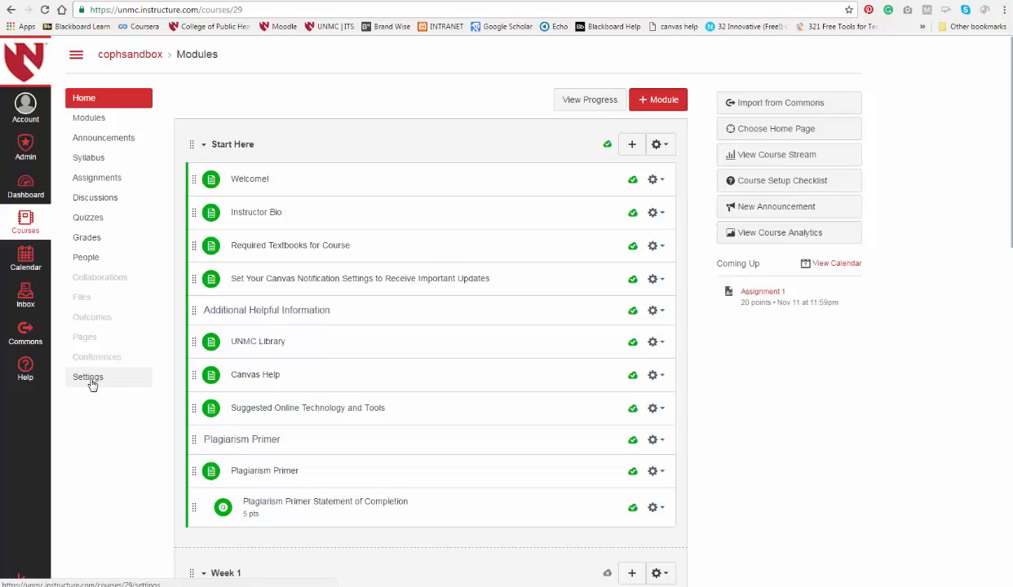
left_click(90, 379)
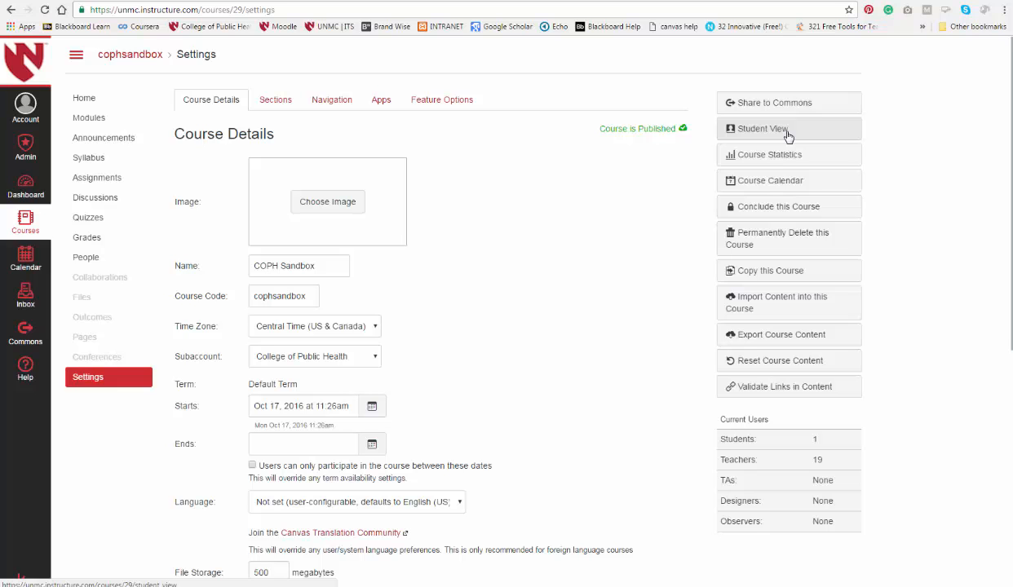
Switch the course to Student View and examine the lock status and unlock dates of the weekly modules
left_click(788, 133)
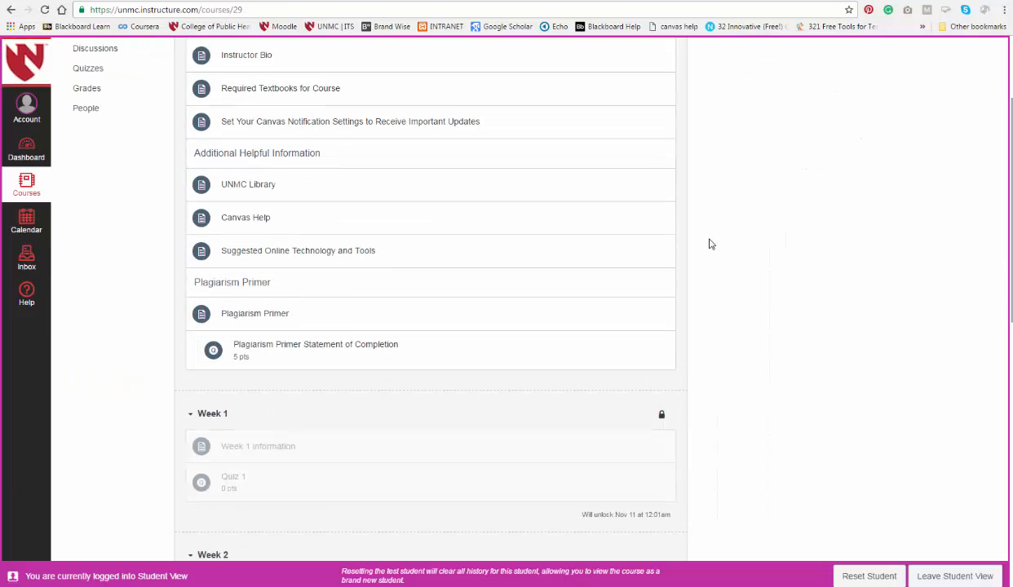
scroll(709, 244, "up", 3)
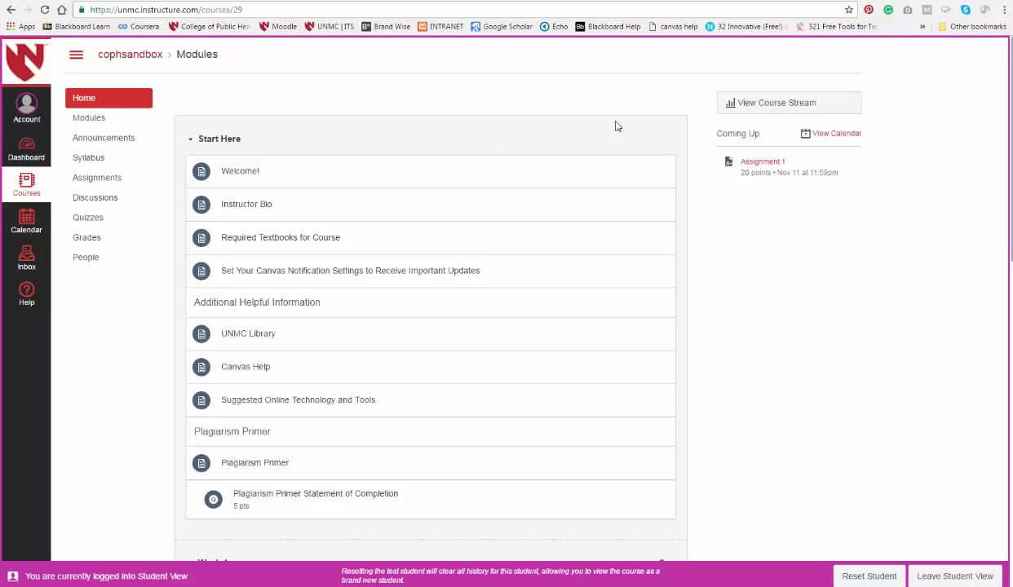
scroll(701, 356, "down", 3)
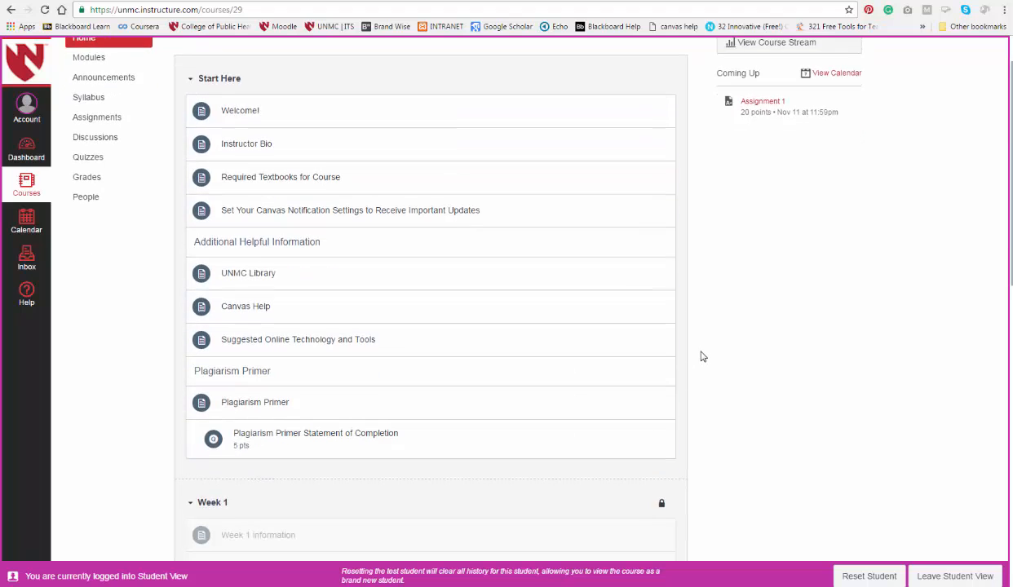
scroll(704, 360, "down", 1)
scroll(705, 359, "down", 2)
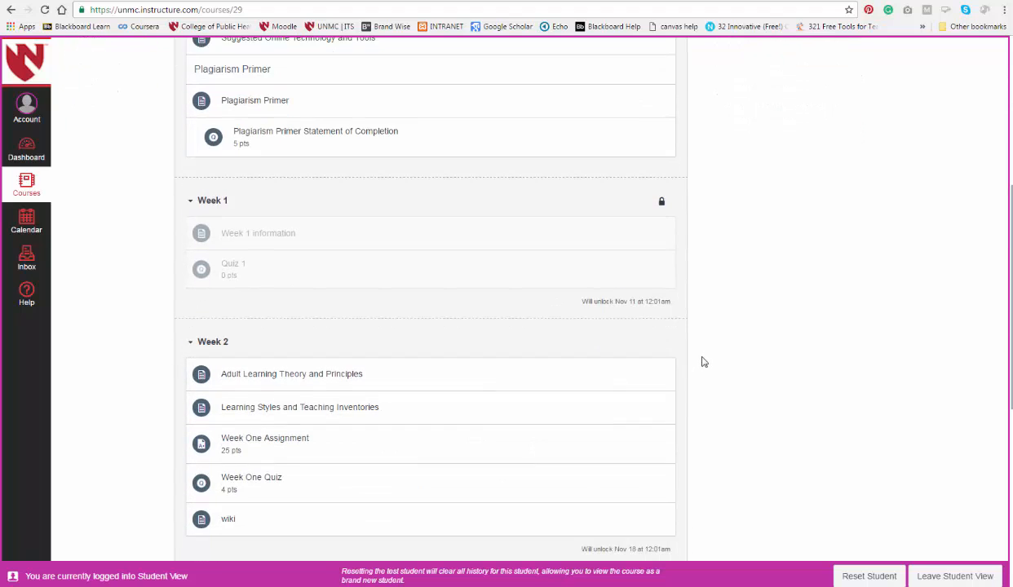
scroll(703, 362, "down", 3)
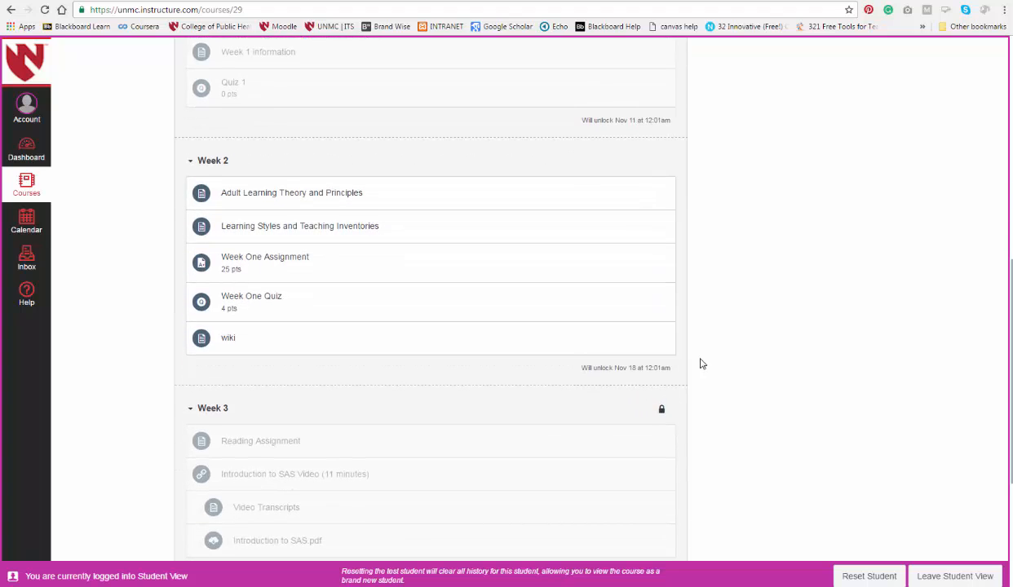
scroll(700, 364, "down", 4)
scroll(700, 364, "up", 5)
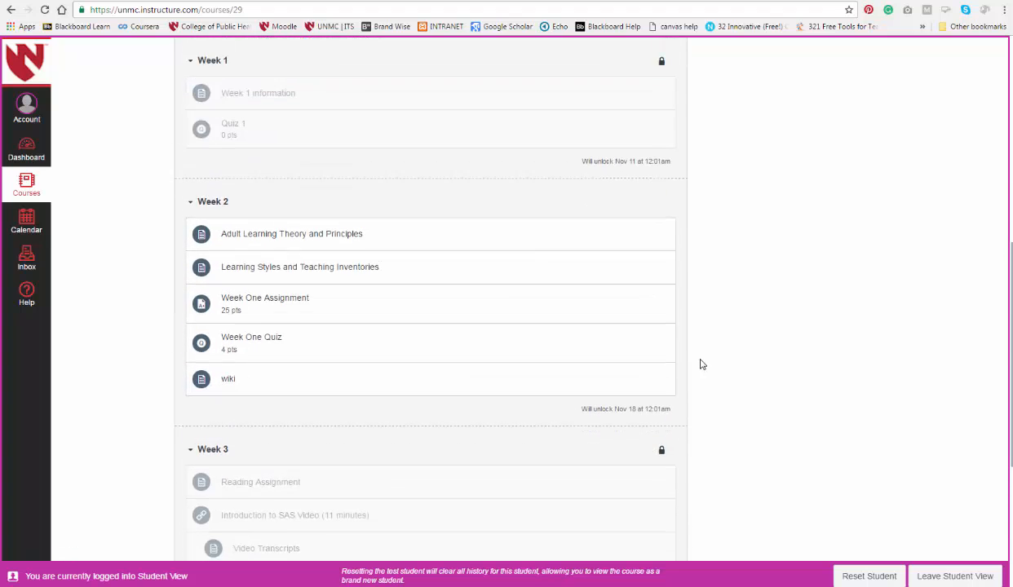
scroll(700, 364, "up", 1)
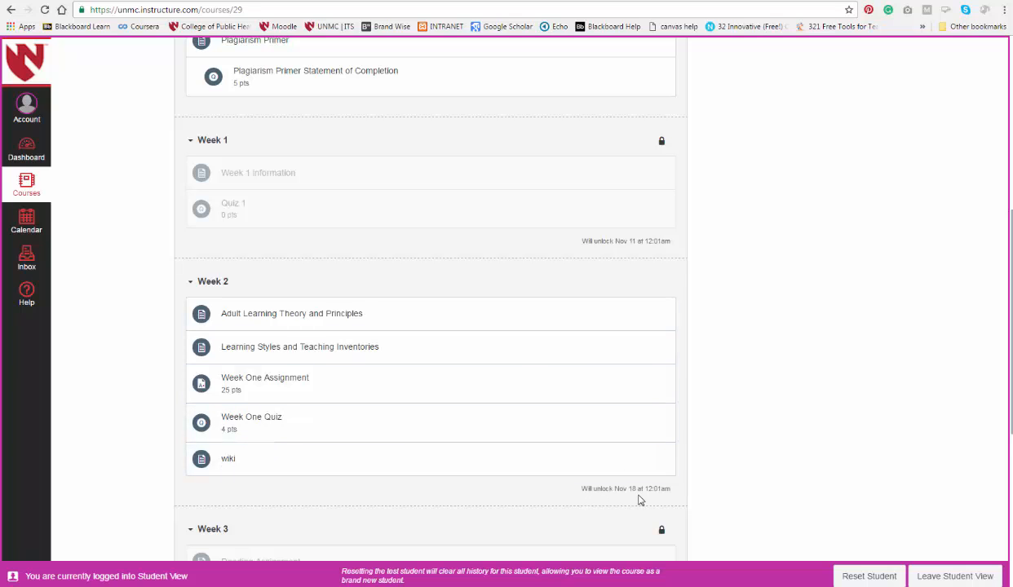
Open the Adult Learning Theory and Principles page in Week 2 to check student access, and return to the module list
scroll(547, 430, "up", 2)
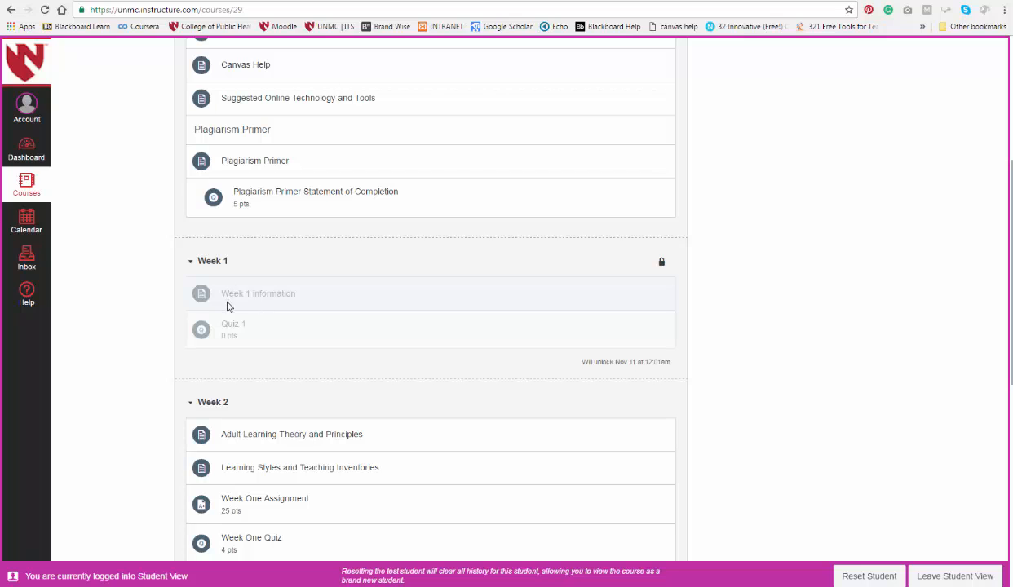
left_click(292, 441)
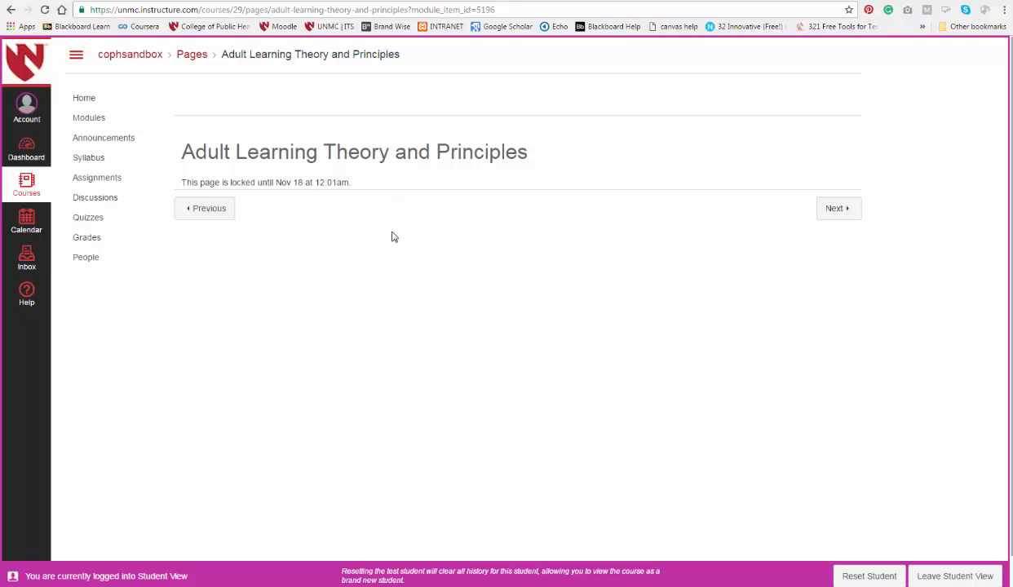
left_click(11, 9)
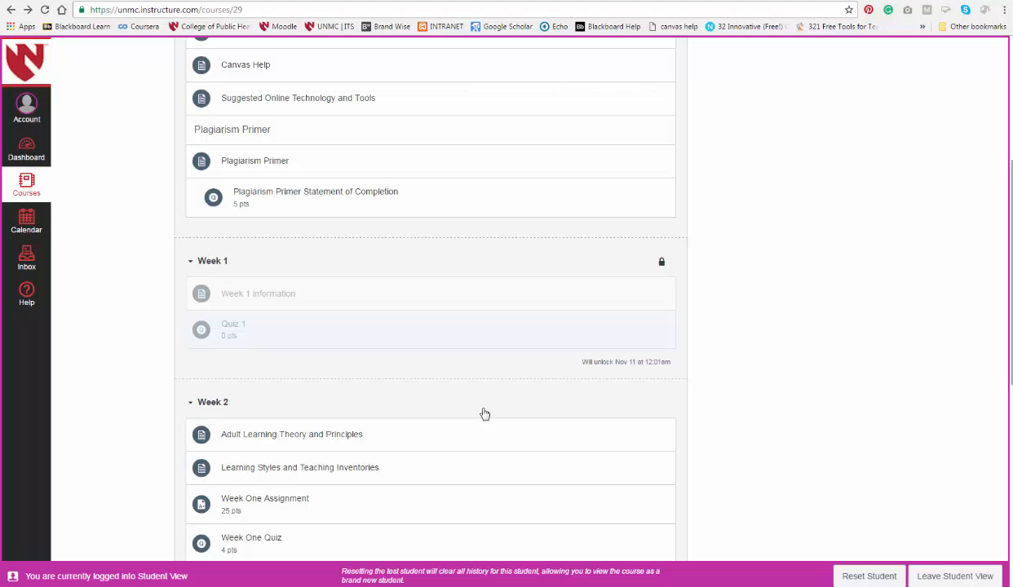
Compare how the items of the Week 1, Week 2 and both Week 3 modules appear to students
scroll(483, 412, "up", 2)
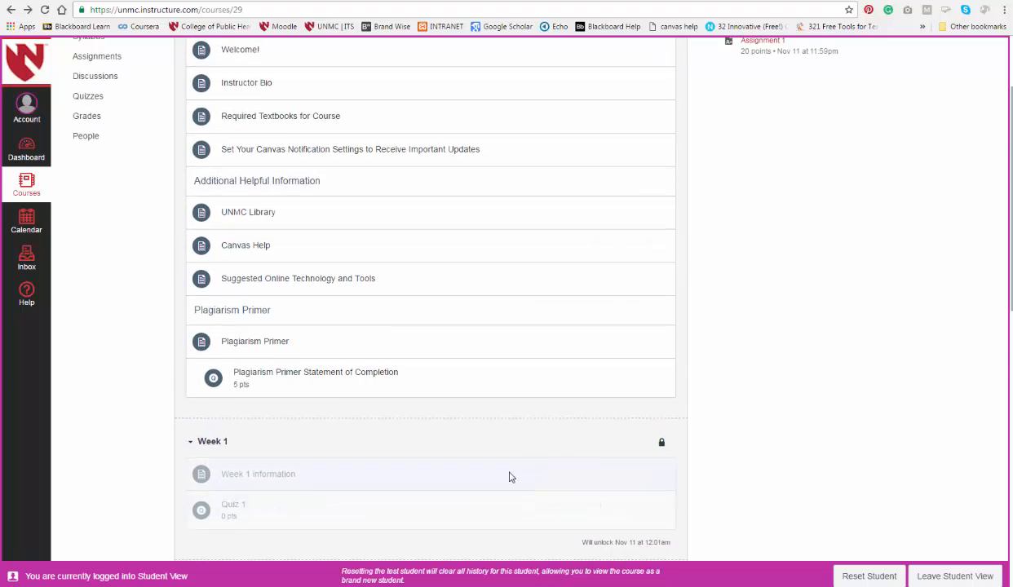
scroll(501, 473, "down", 2)
scroll(390, 453, "down", 1)
scroll(383, 467, "down", 1)
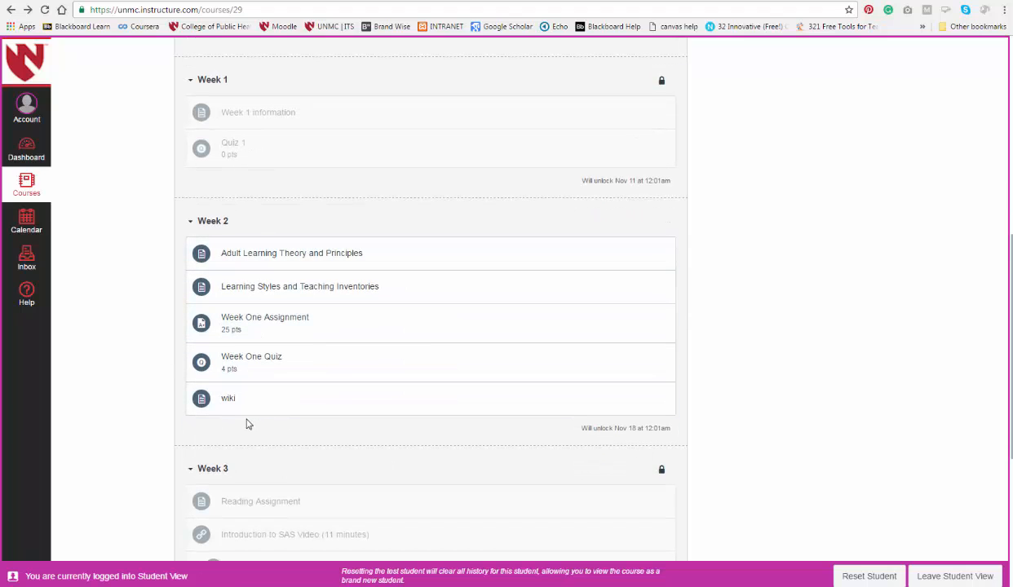
scroll(288, 454, "down", 2)
scroll(287, 461, "down", 2)
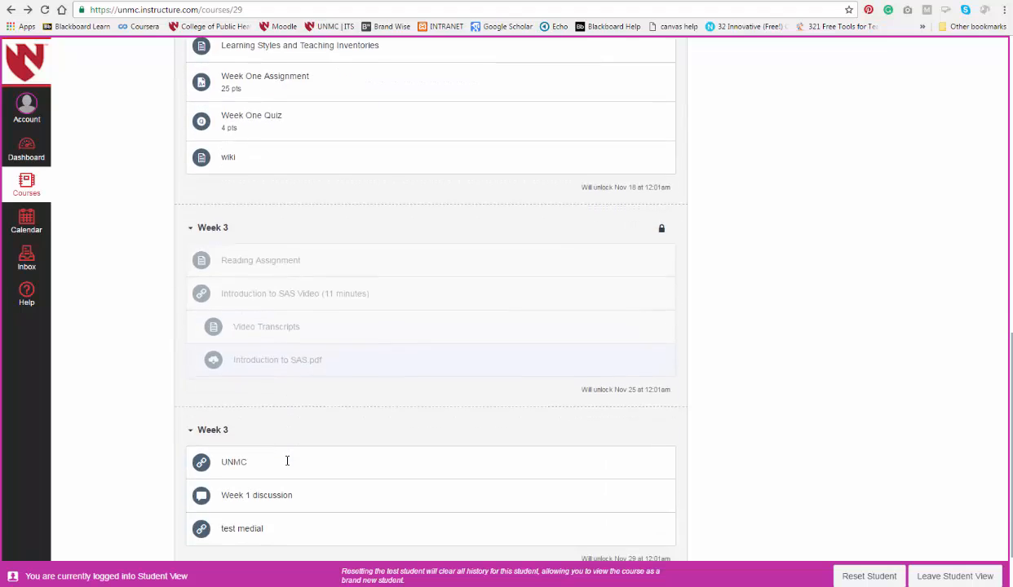
scroll(507, 441, "up", 6)
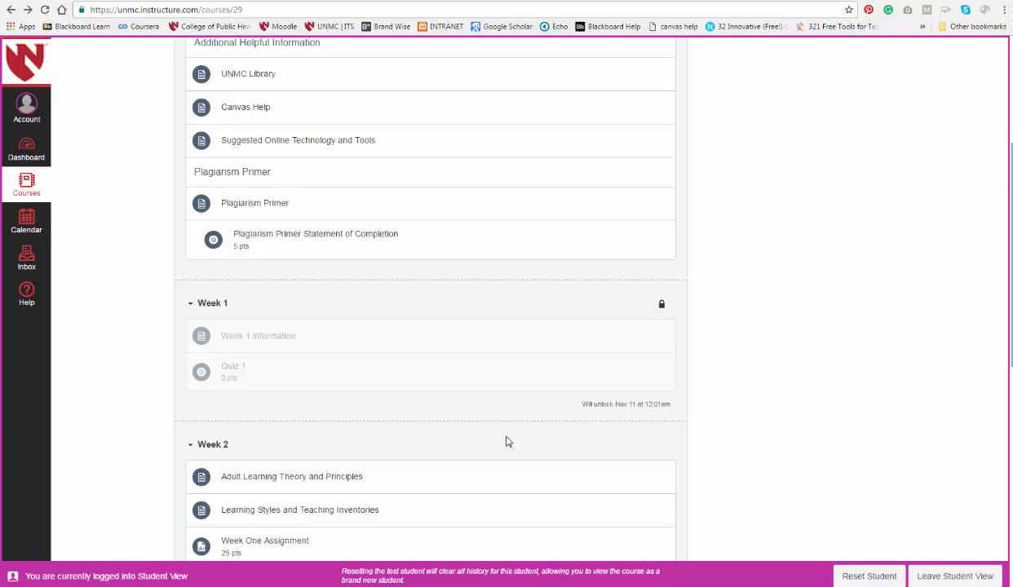
scroll(506, 442, "down", 2)
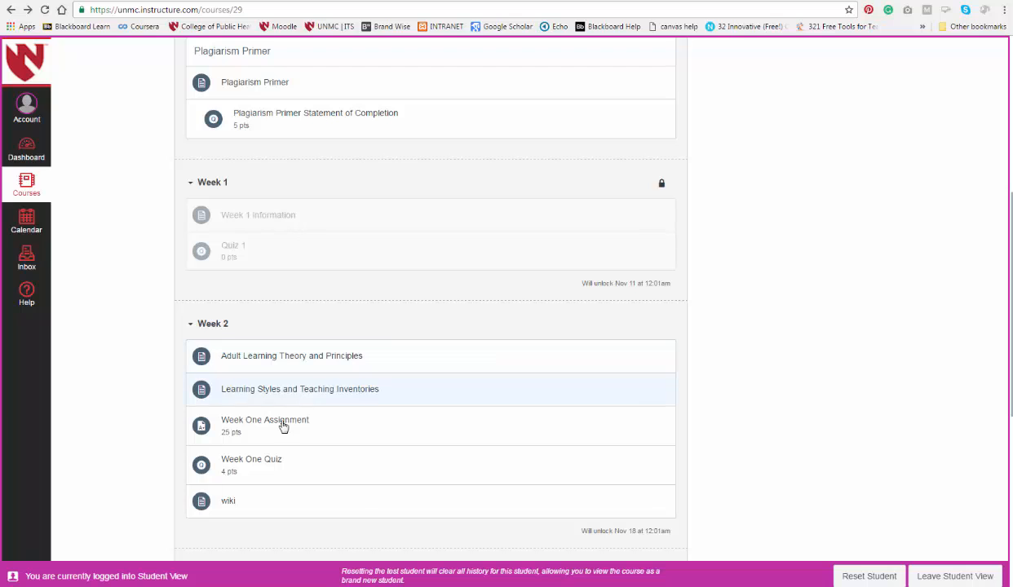
scroll(249, 497, "down", 3)
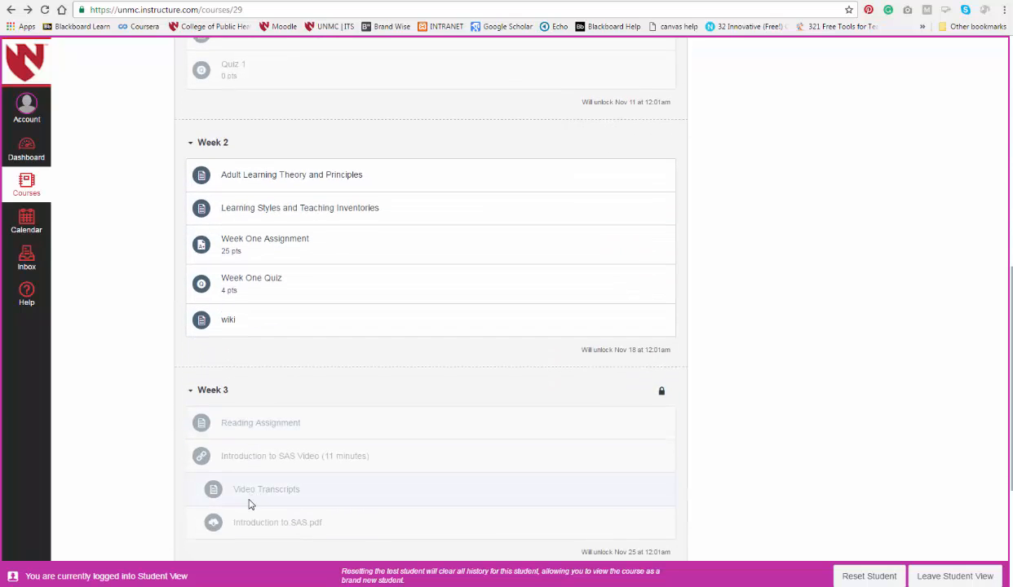
scroll(278, 494, "up", 1)
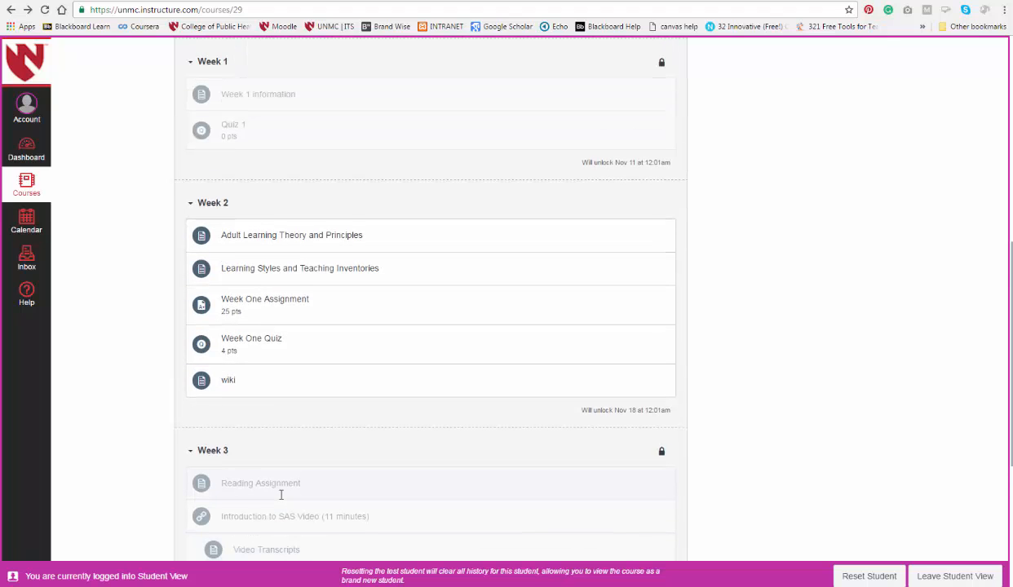